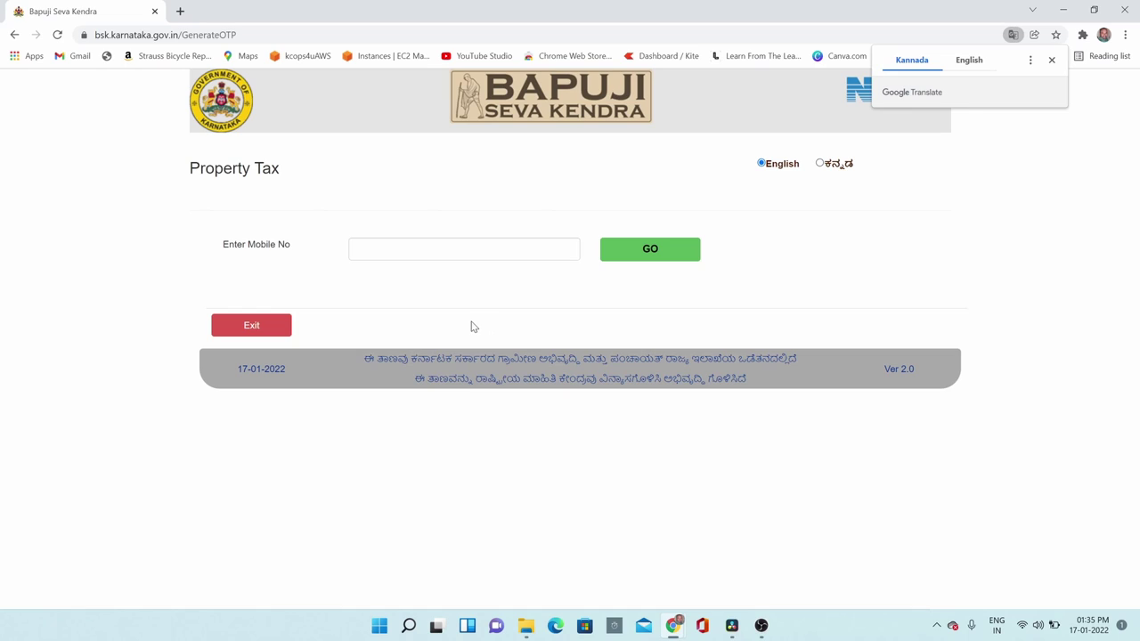
- Fill in the saved mobile number in the Property Tax login field
left_click(475, 272)
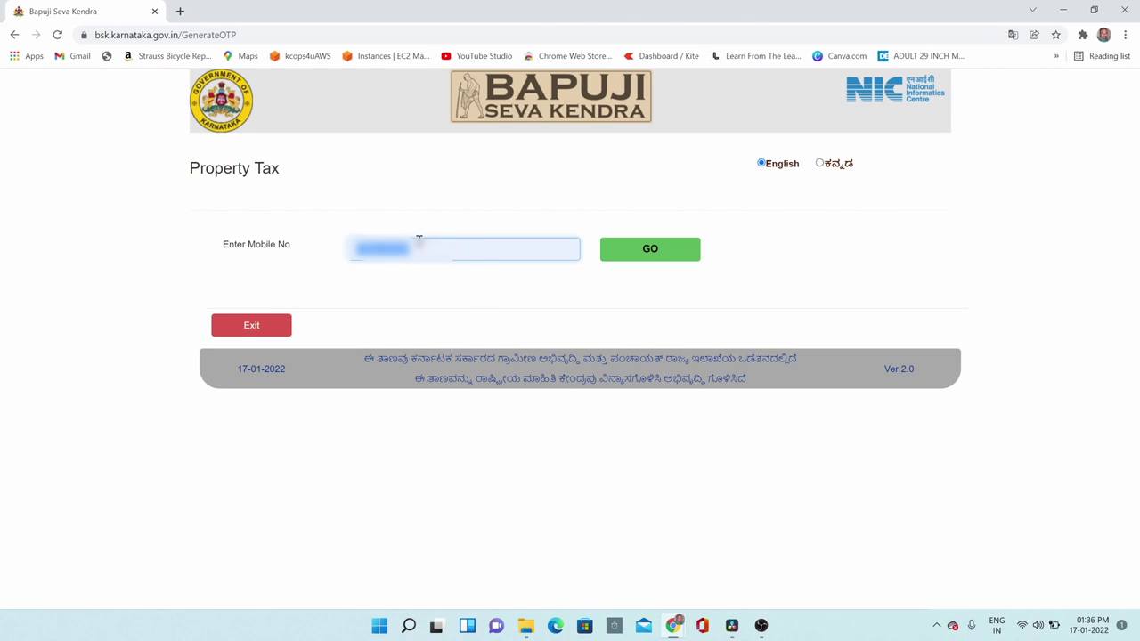
left_click(443, 250)
left_click_drag(458, 252, 187, 191)
left_click(650, 256)
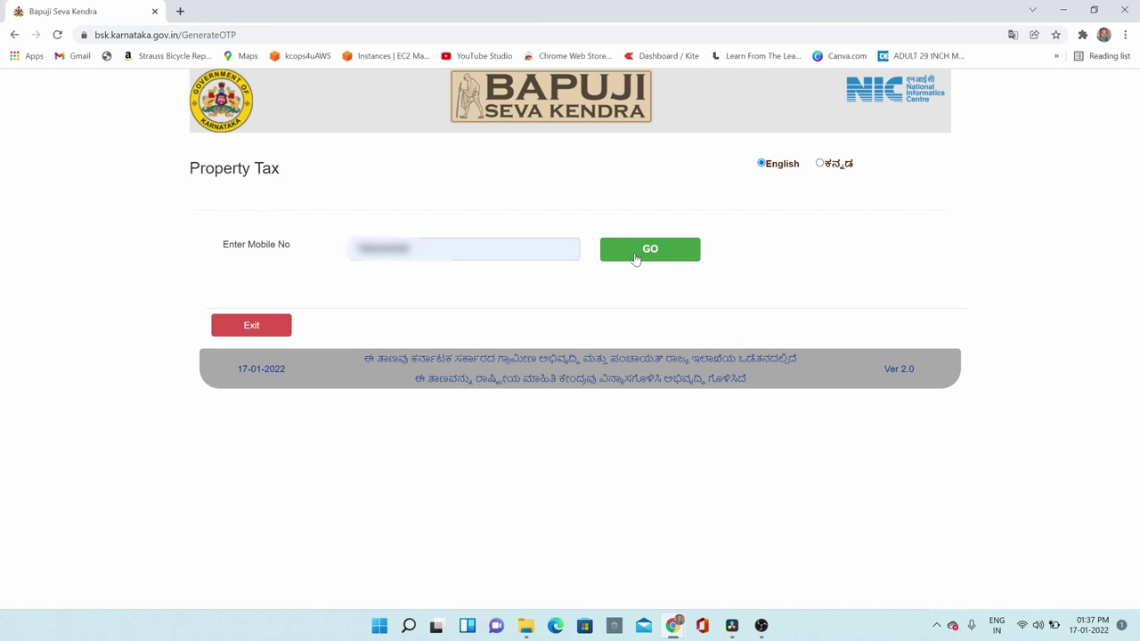
- Request an OTP for the entered mobile number and acknowledge the OTP-sent notice
left_click(666, 257)
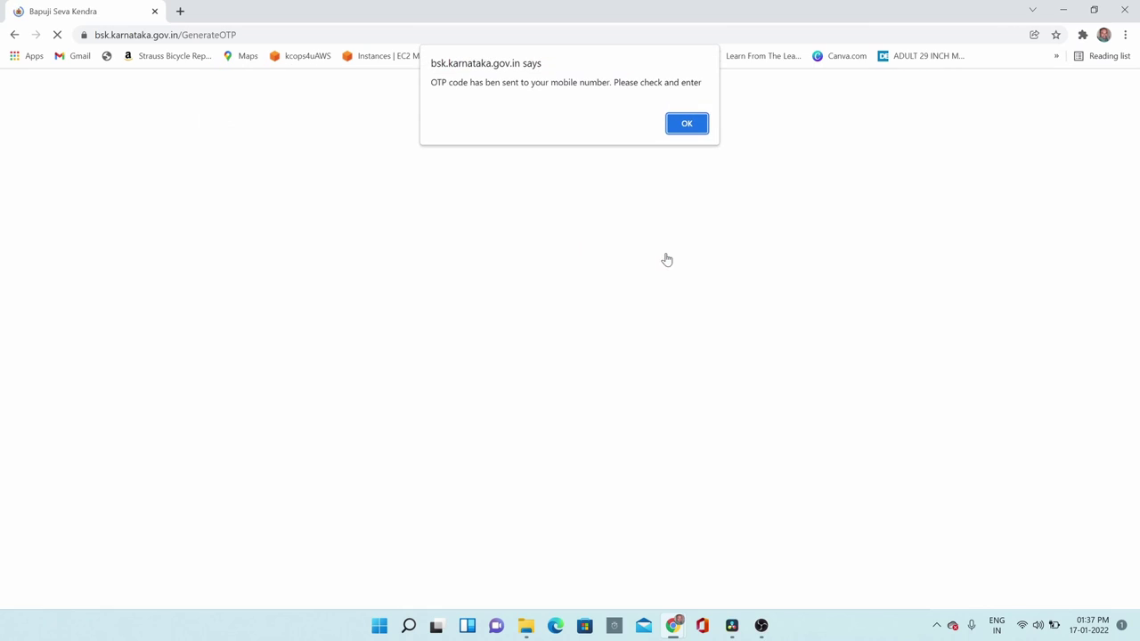
left_click_drag(435, 83, 704, 84)
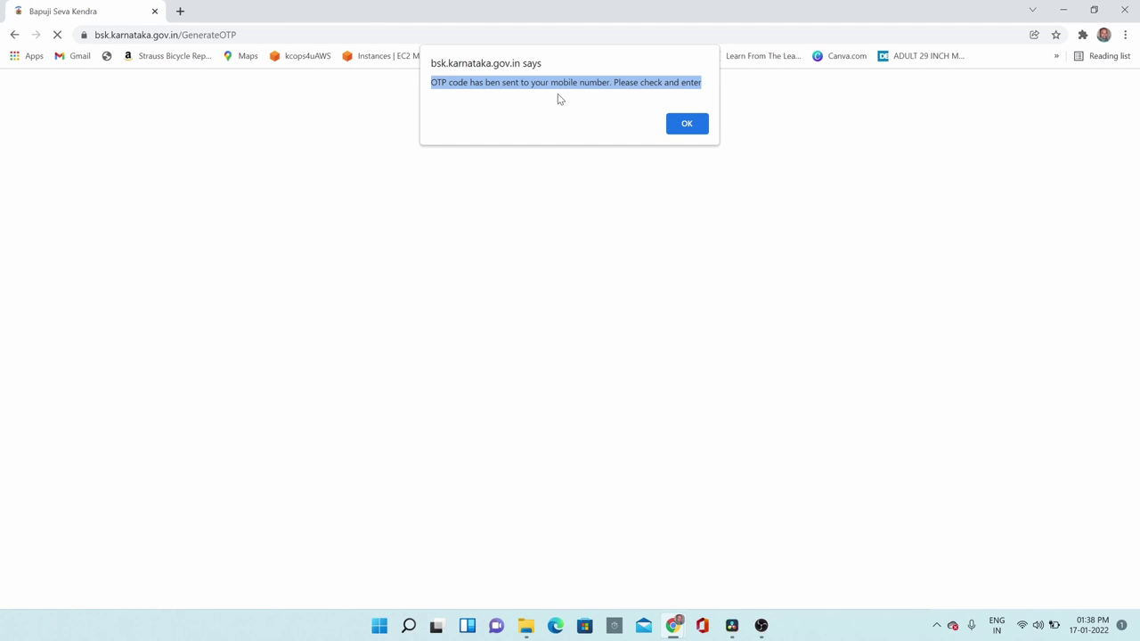
left_click(692, 125)
- Enter the received OTP and verify it
left_click(429, 292)
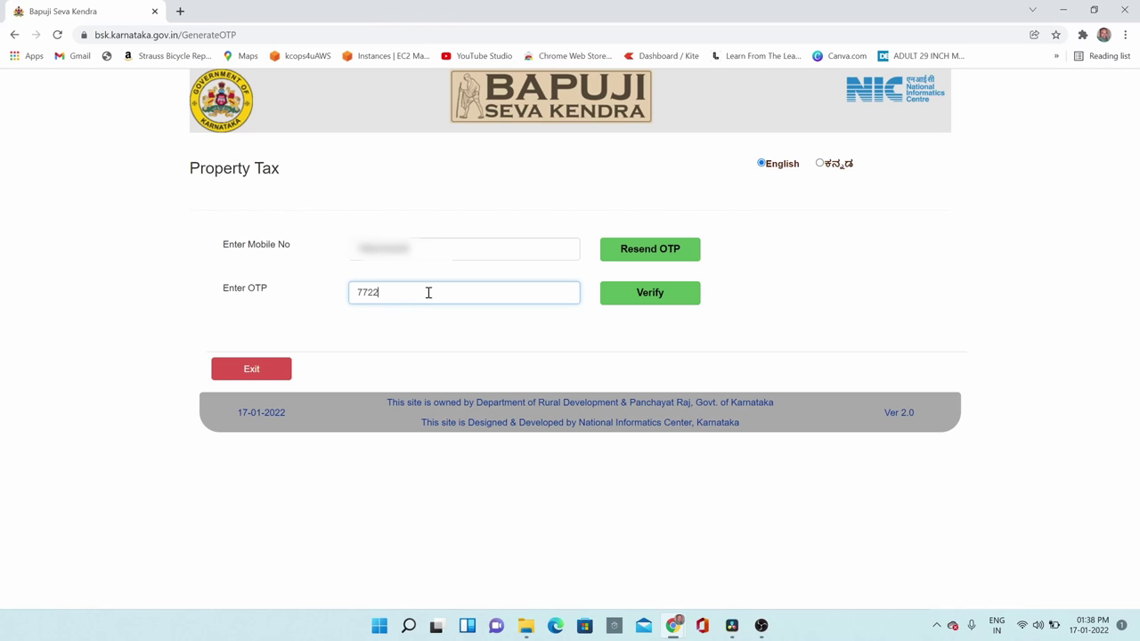
left_click(639, 294)
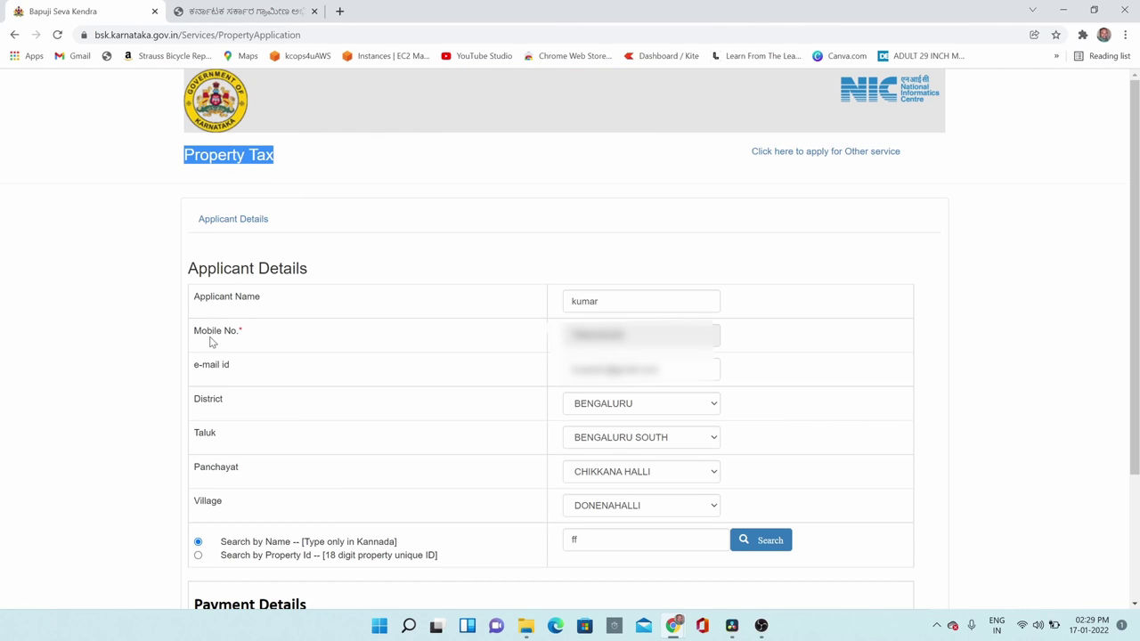
left_click_drag(276, 303, 197, 301)
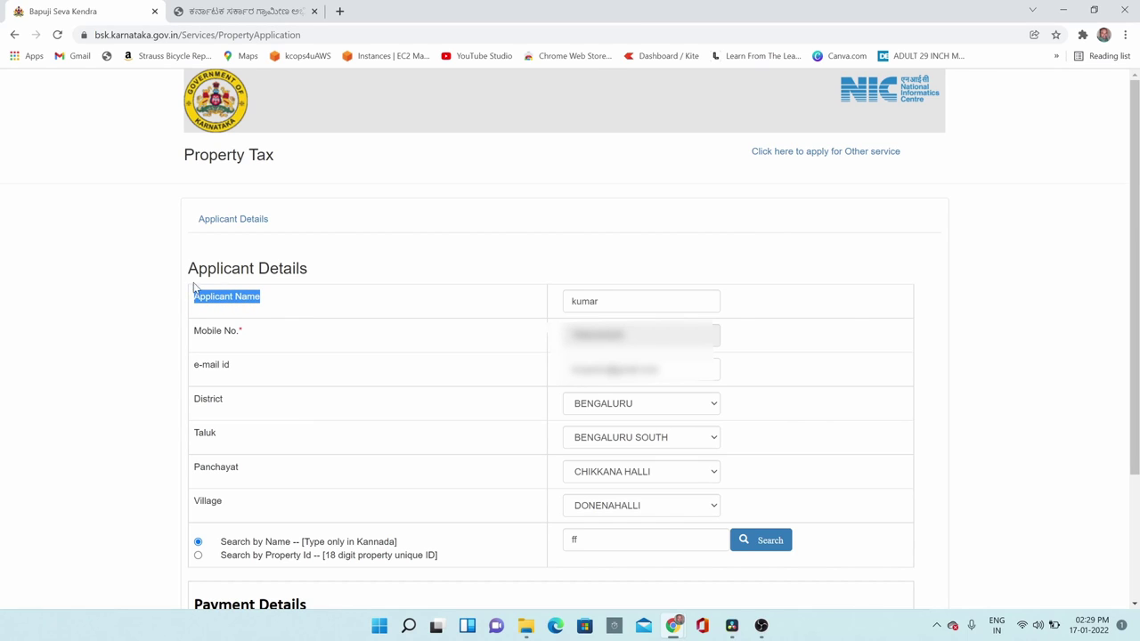
left_click_drag(255, 336, 194, 331)
left_click_drag(259, 382, 194, 403)
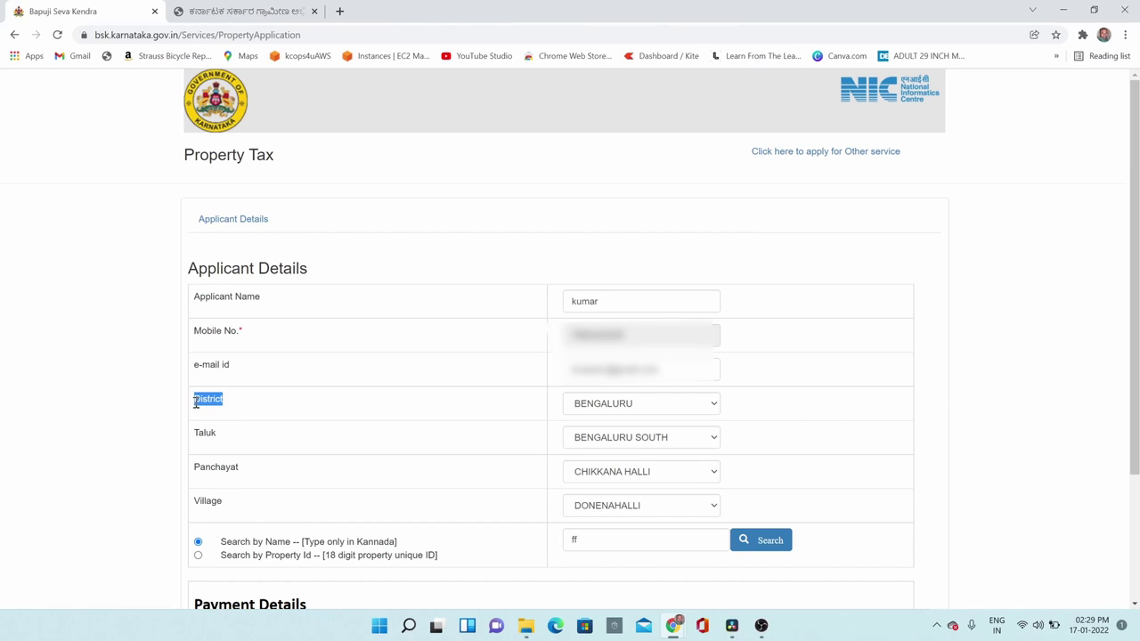
left_click_drag(224, 441, 207, 445)
left_click_drag(227, 406, 192, 406)
left_click(600, 413)
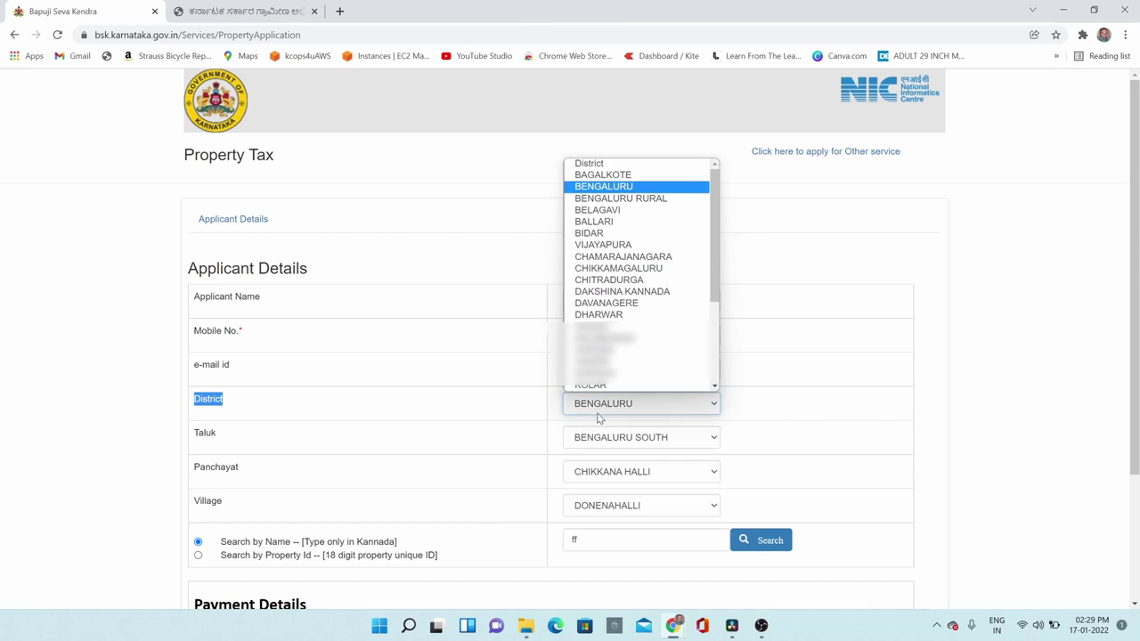
scroll(659, 382, "down", 2)
scroll(659, 381, "up", 2)
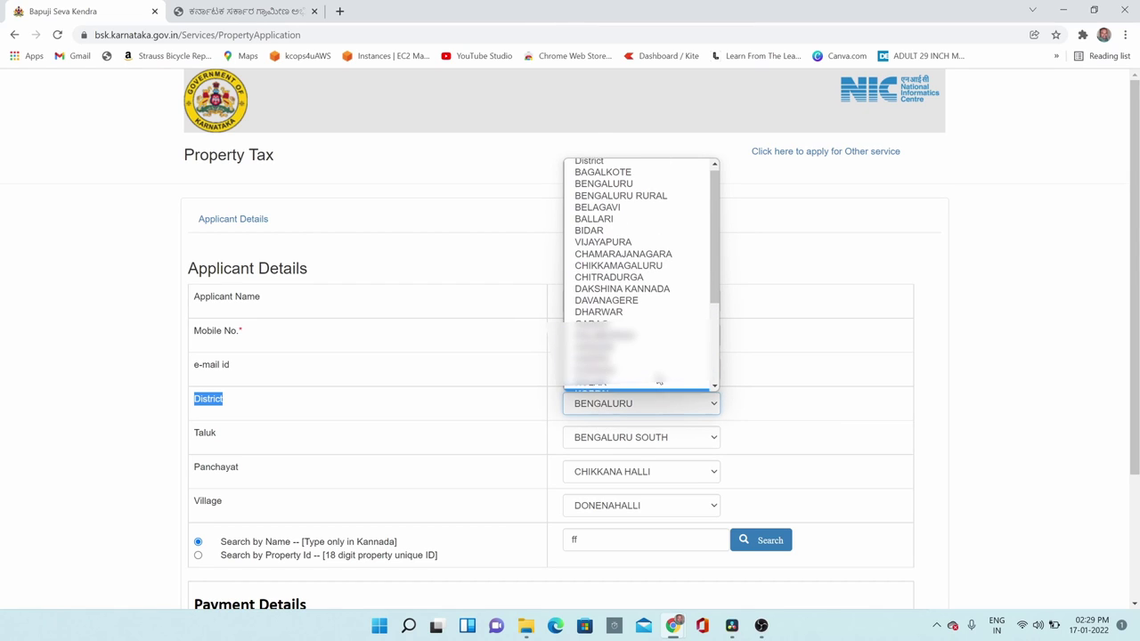
scroll(659, 381, "down", 2)
scroll(660, 381, "up", 2)
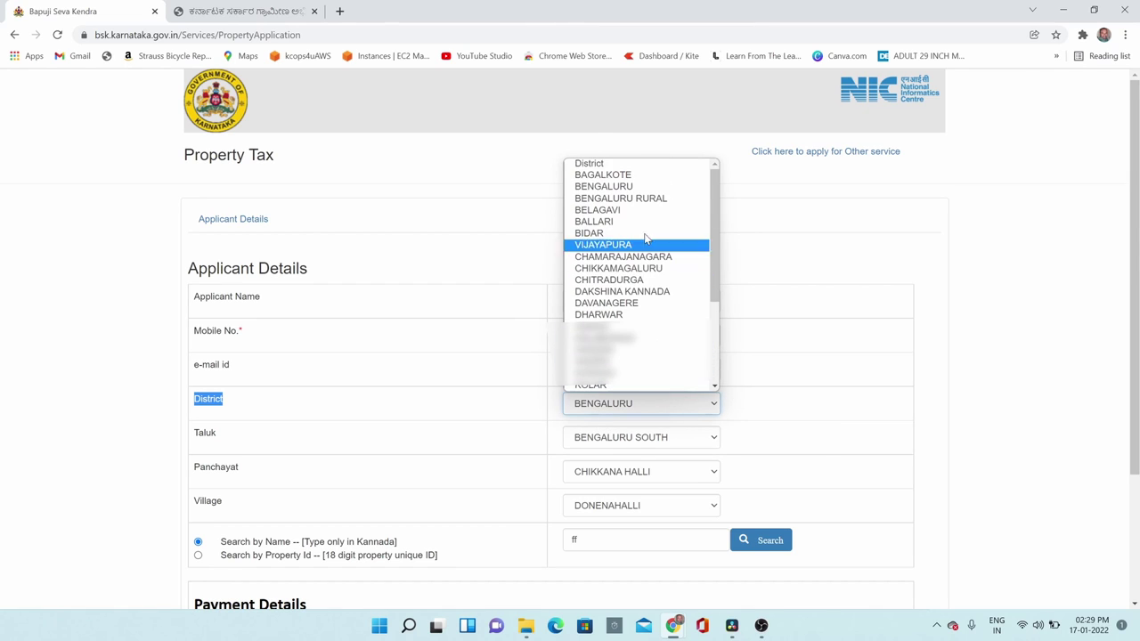
left_click(670, 190)
left_click_drag(223, 437, 277, 422)
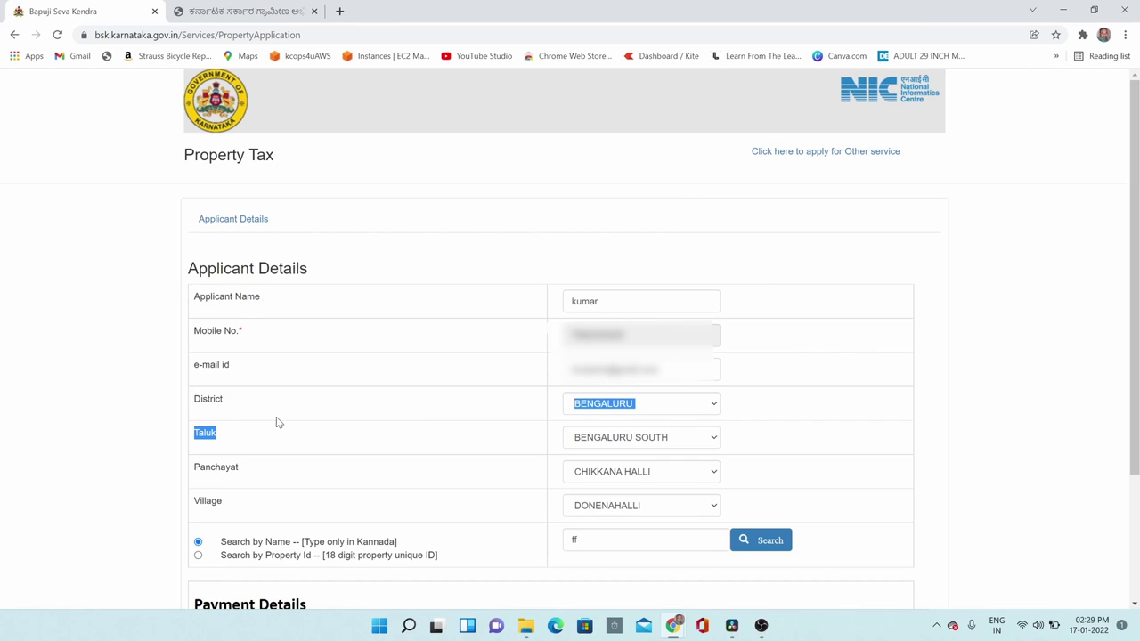
left_click(699, 446)
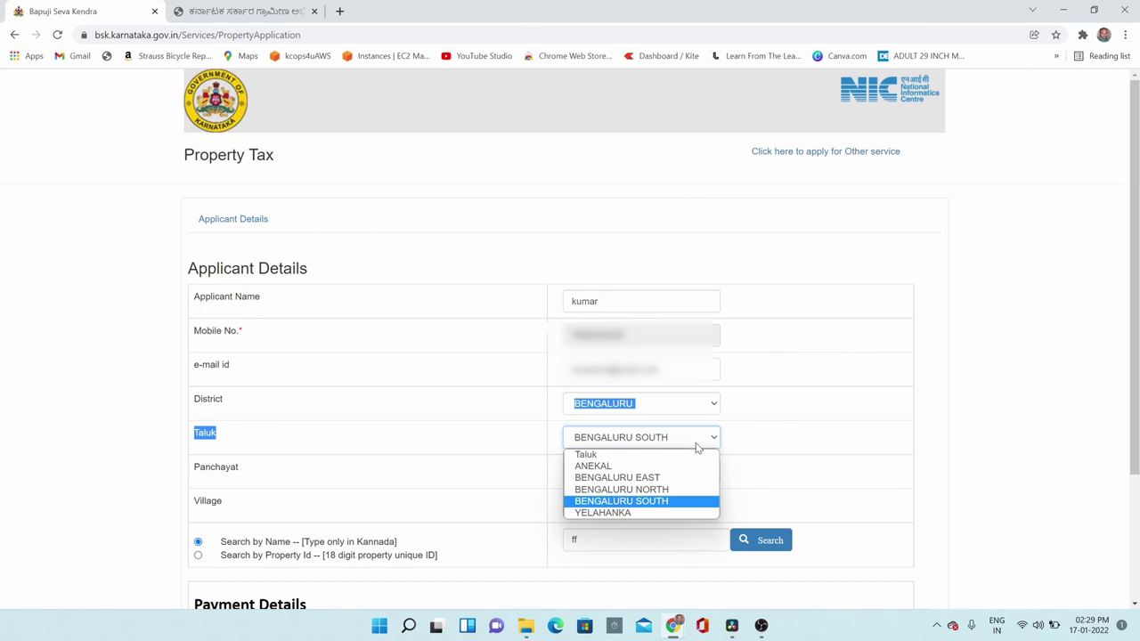
left_click(693, 502)
left_click_drag(275, 474, 245, 478)
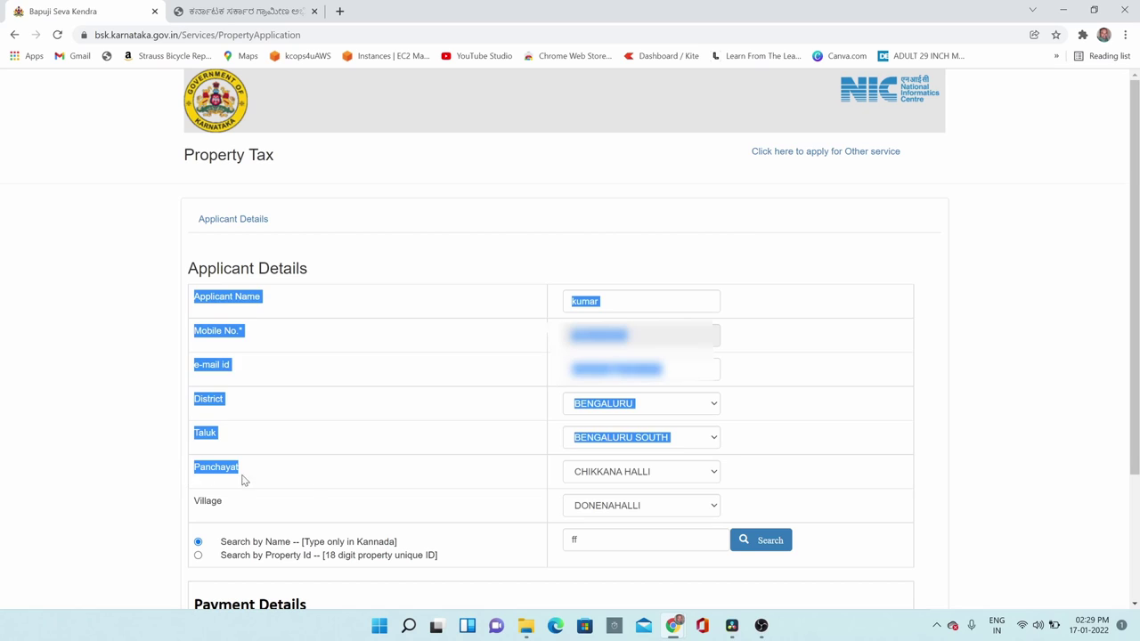
left_click(597, 482)
left_click(599, 481)
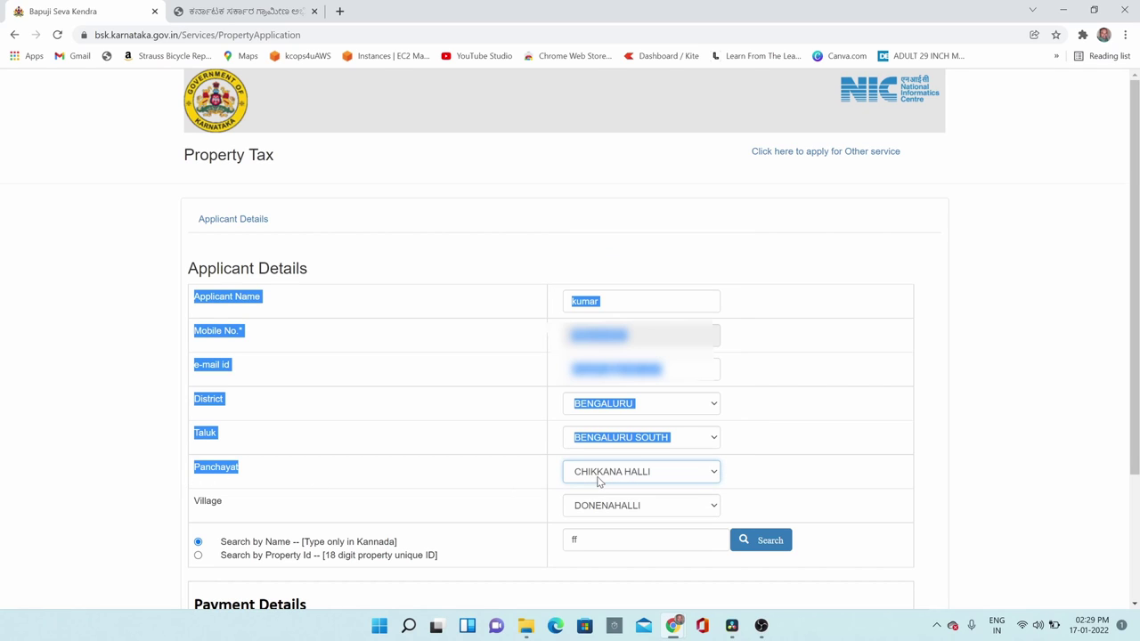
left_click(205, 503)
double_click(204, 502)
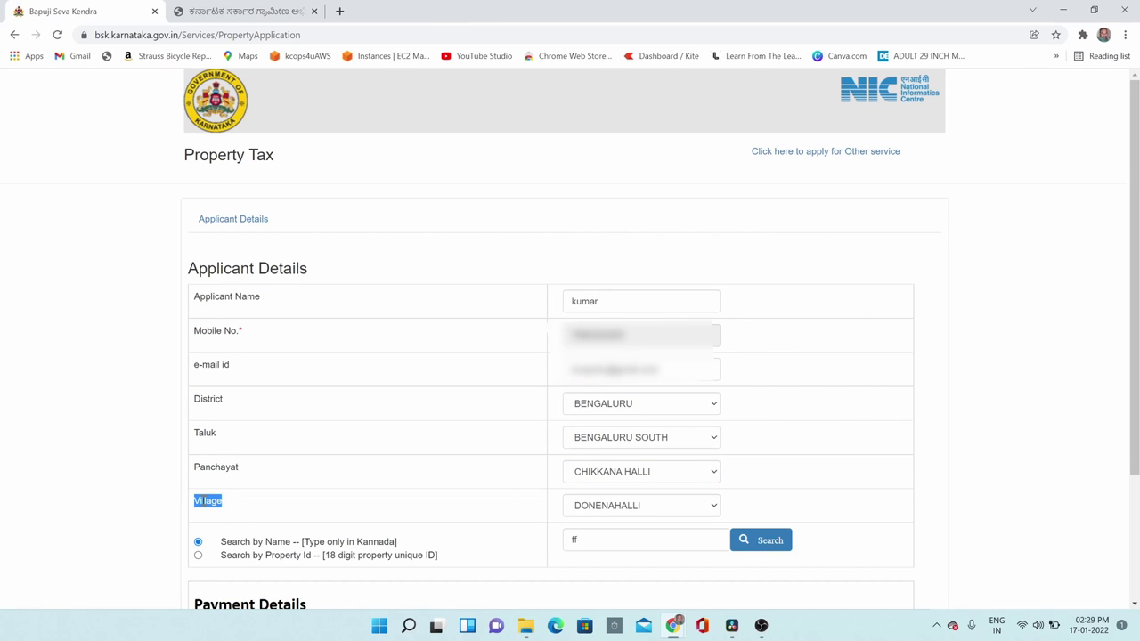
left_click(645, 509)
left_click(644, 509)
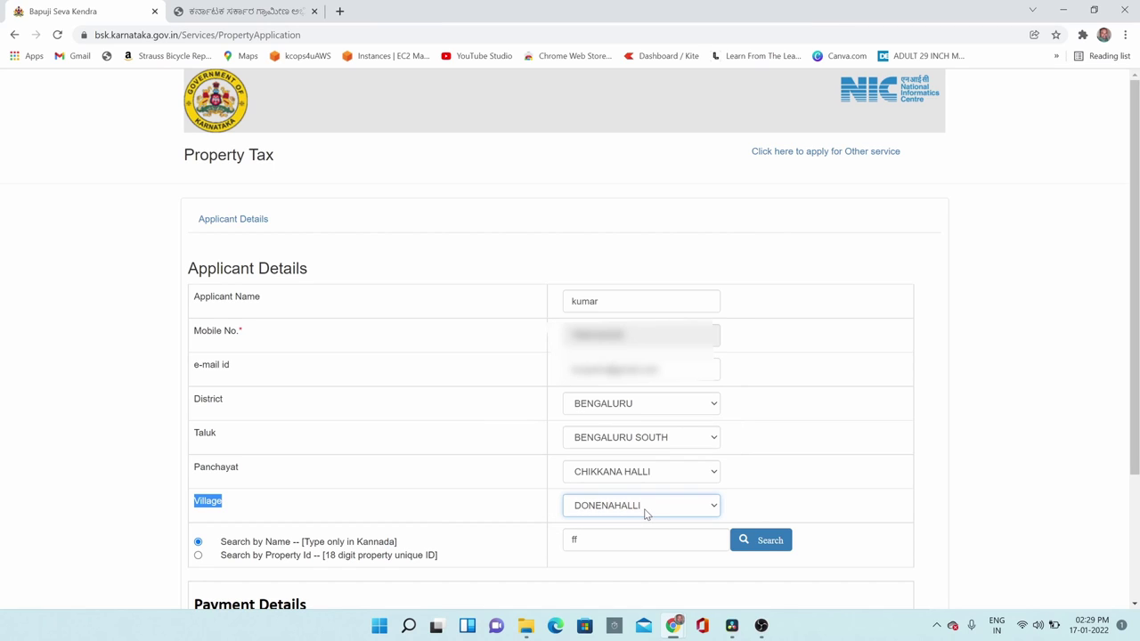
left_click(217, 544)
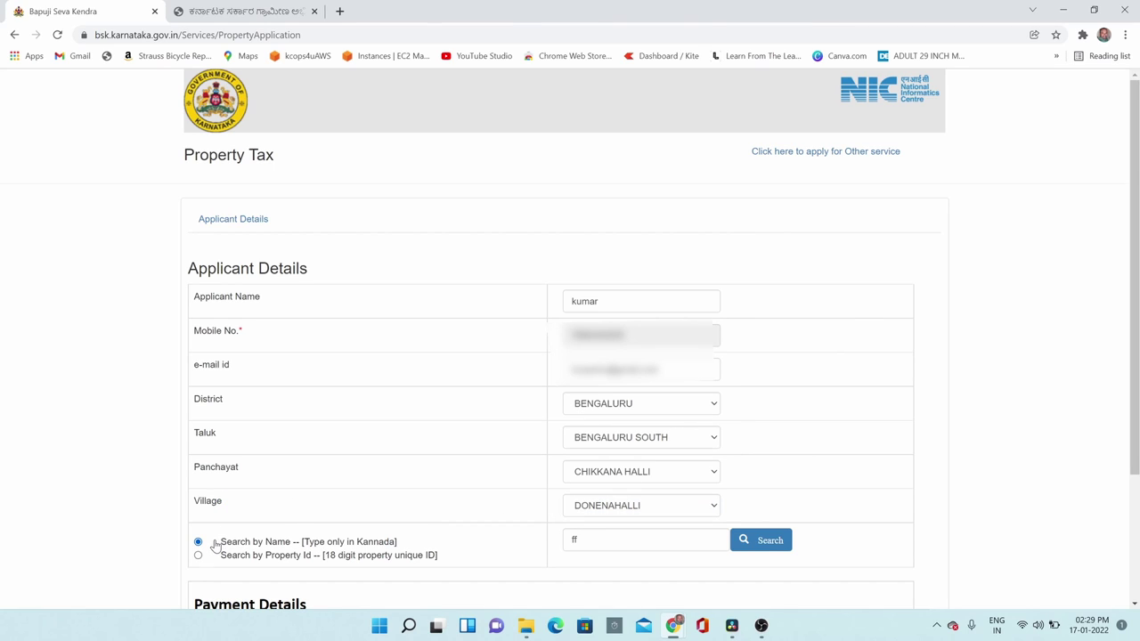
- Replace the old 'ff' search term with the owner's name for a Search by Name query
left_click_drag(215, 545, 401, 547)
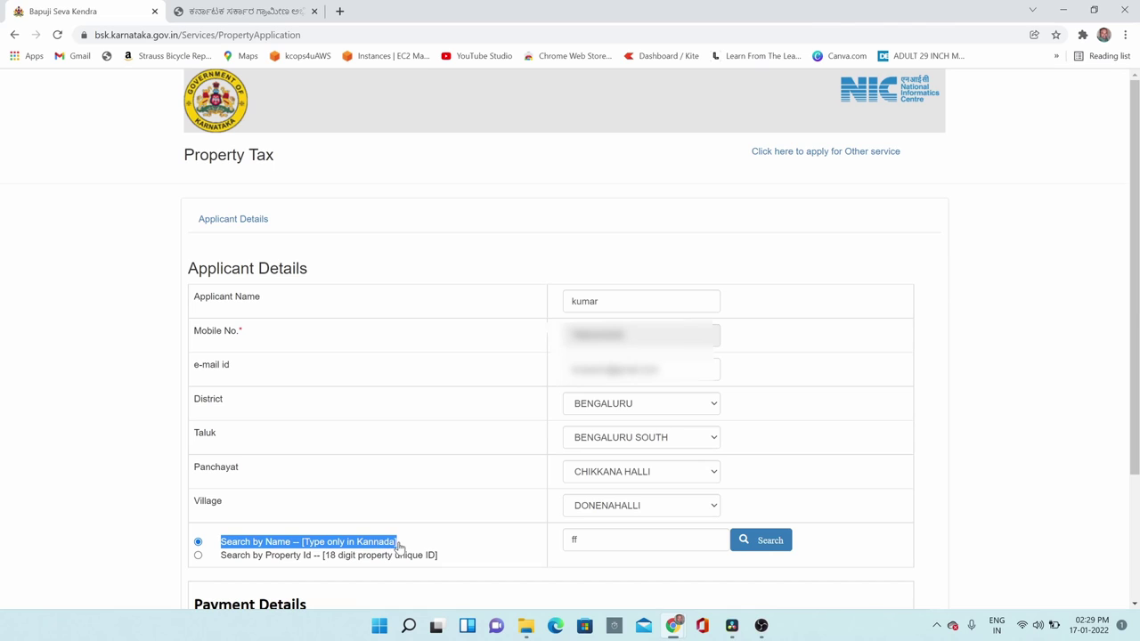
double_click(621, 539)
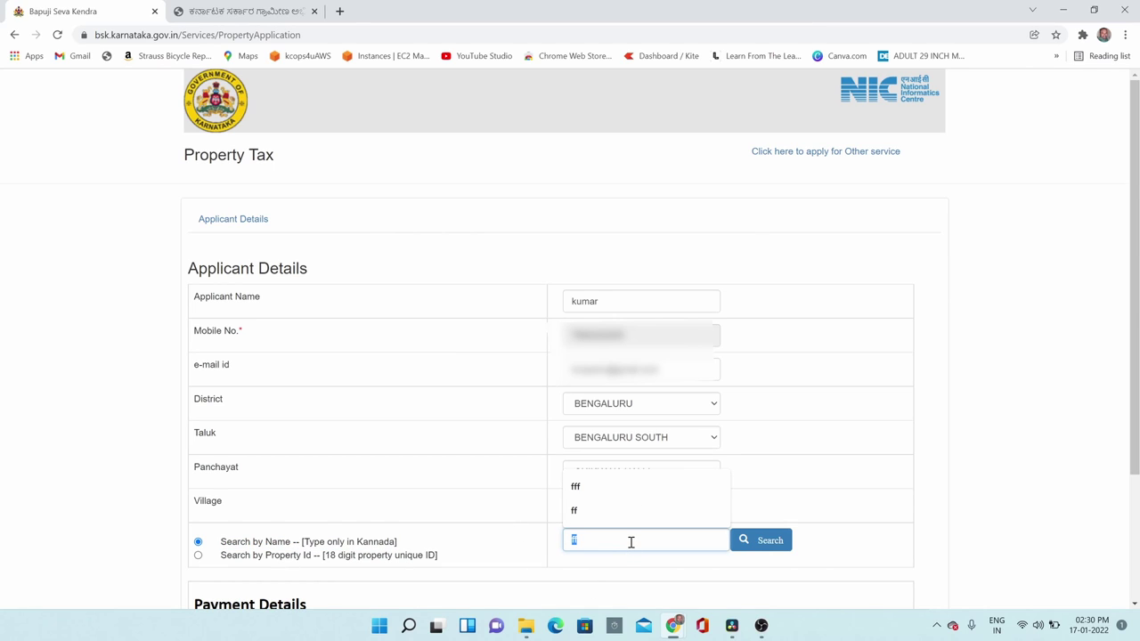
type("kumar")
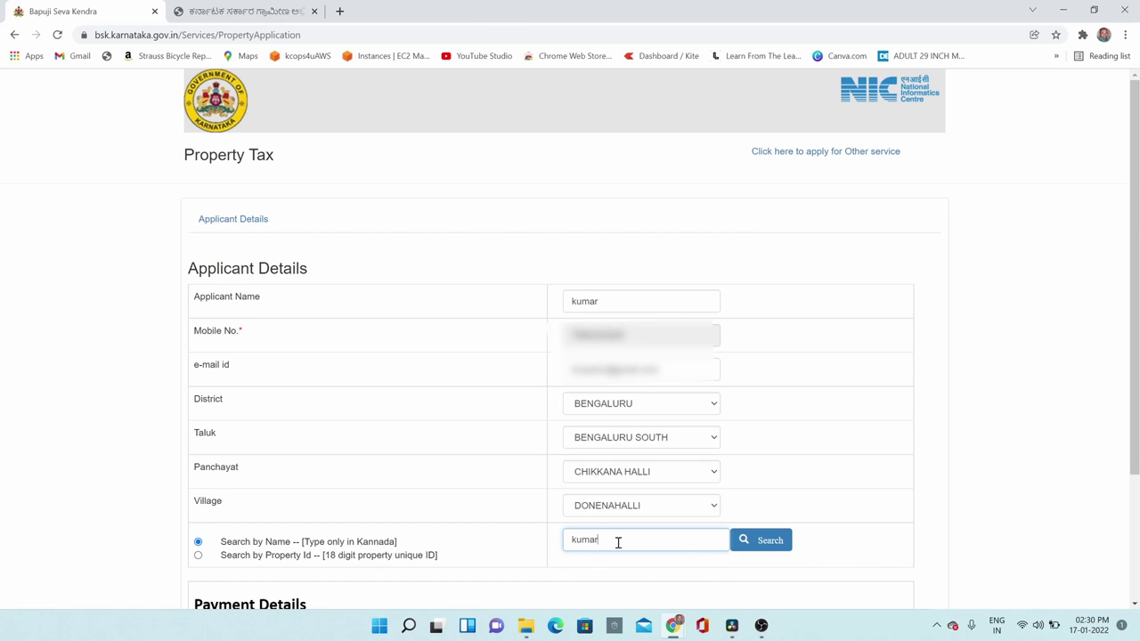
left_click_drag(623, 541, 565, 542)
mouse_move(224, 556)
left_mouse_down()
mouse_move(457, 573)
mouse_move(204, 560)
left_mouse_up()
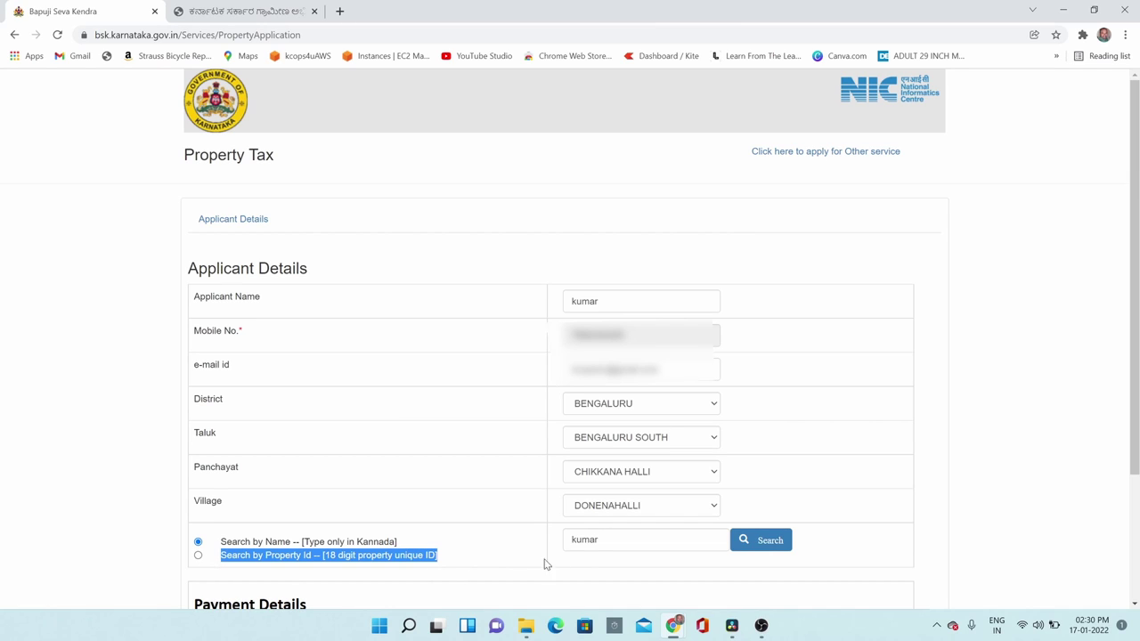
left_click_drag(627, 542, 533, 547)
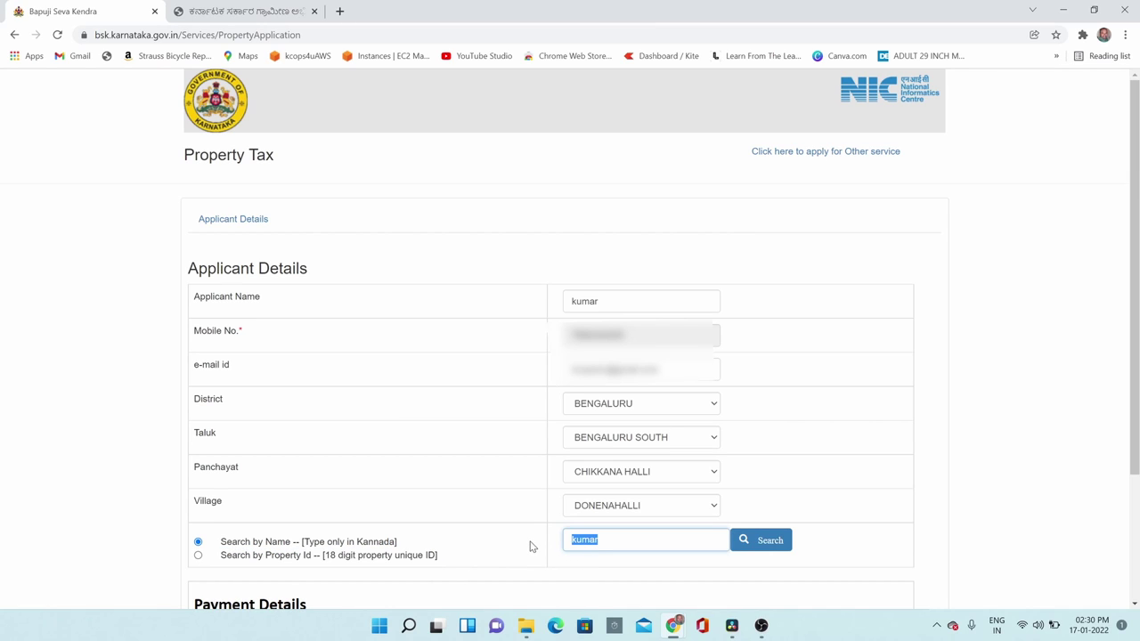
scroll(826, 543, "down", 2)
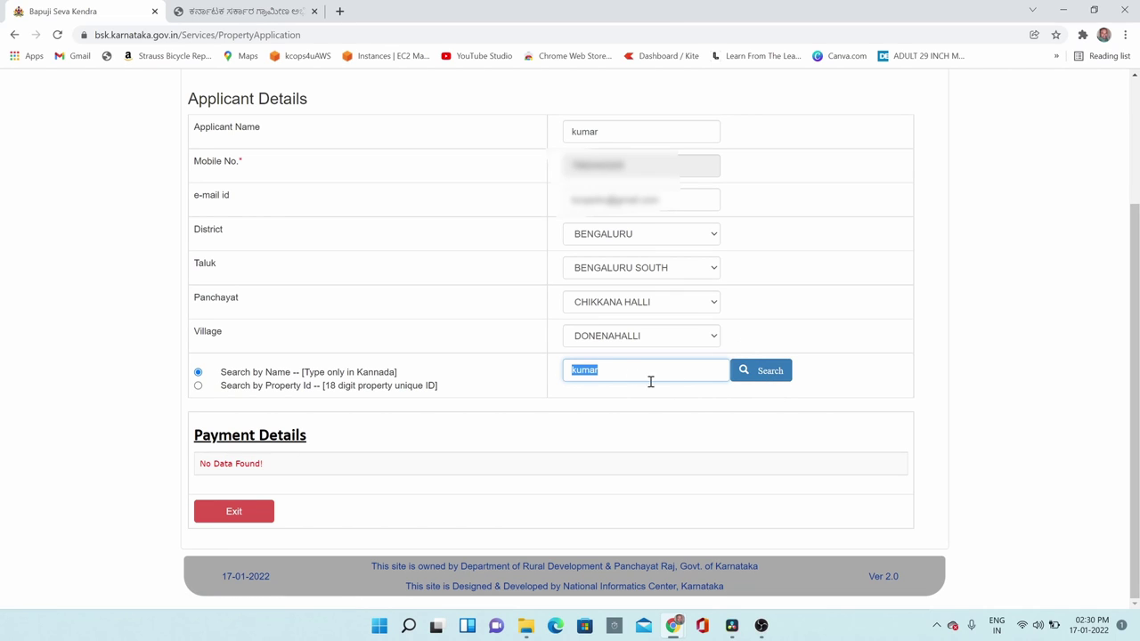
- Run the owner-name search, listing three matching properties under Payment Details
left_click(758, 368)
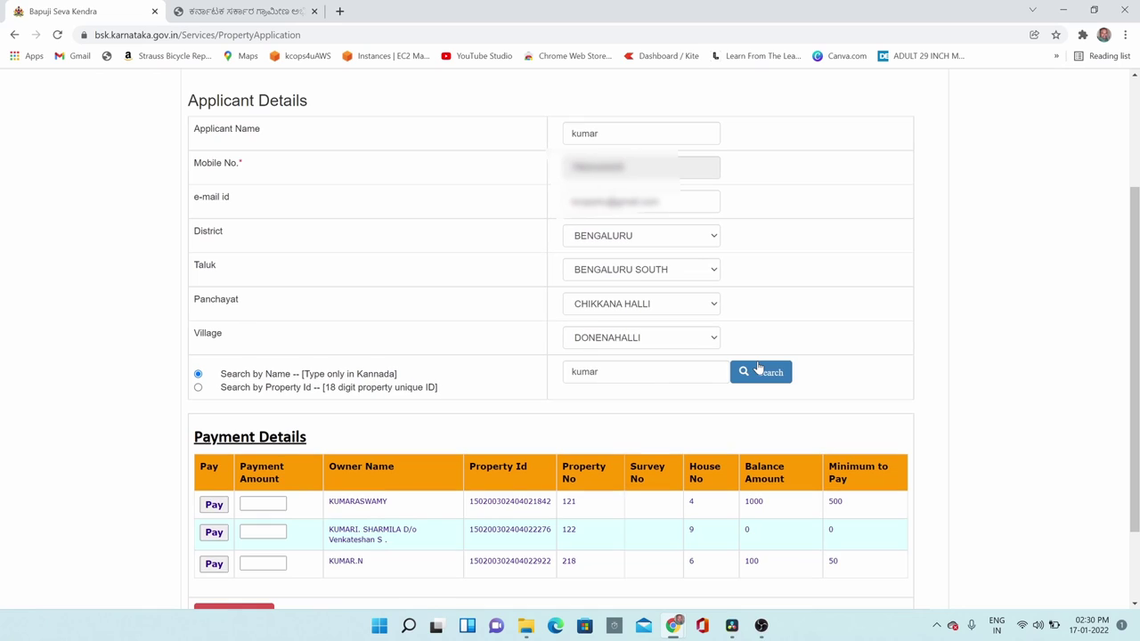
left_click(253, 503)
left_click_drag(379, 501, 326, 509)
left_click_drag(375, 570, 329, 504)
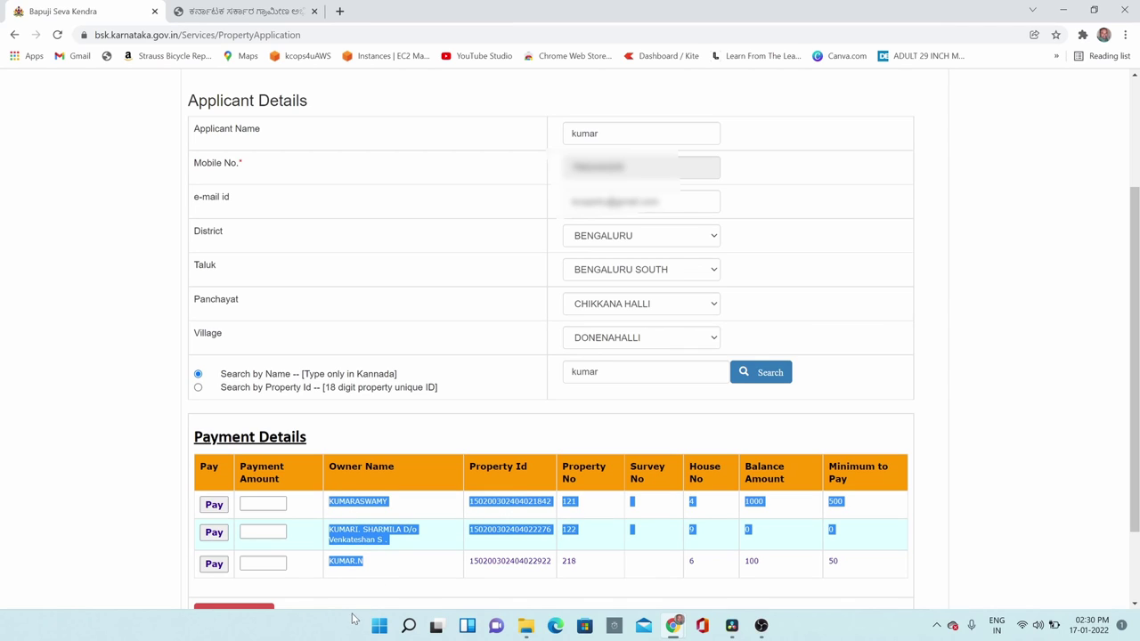
left_click(596, 431)
- Review the first property's 1000 balance and 500 minimum payment, then select its Payment Amount box
left_click_drag(582, 476, 475, 462)
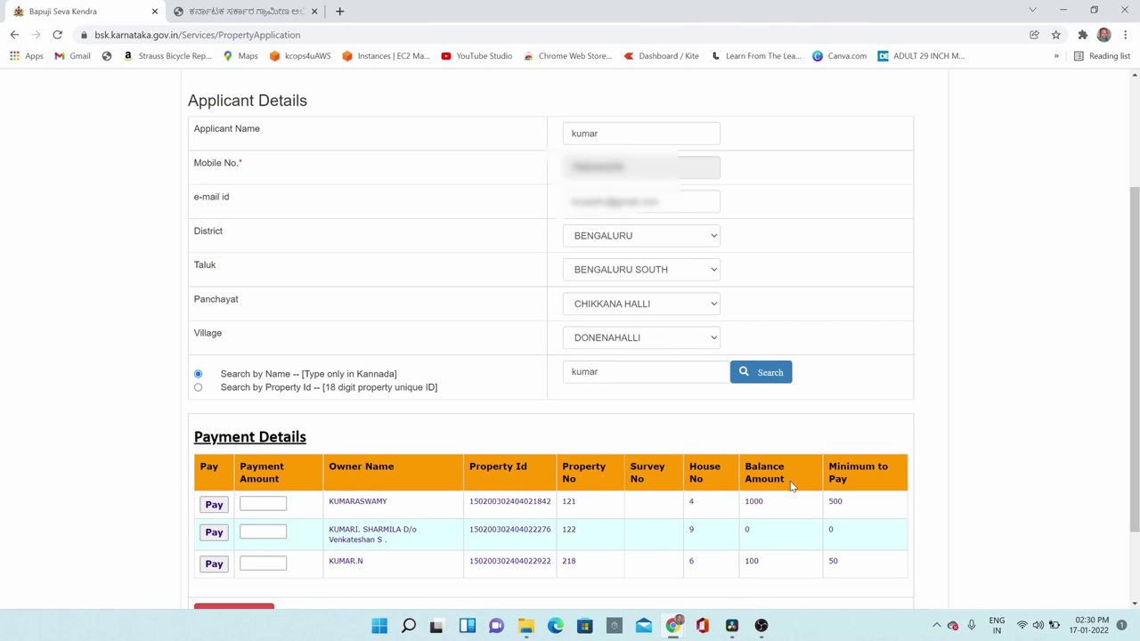
left_click_drag(791, 486, 687, 470)
left_click_drag(788, 482, 747, 466)
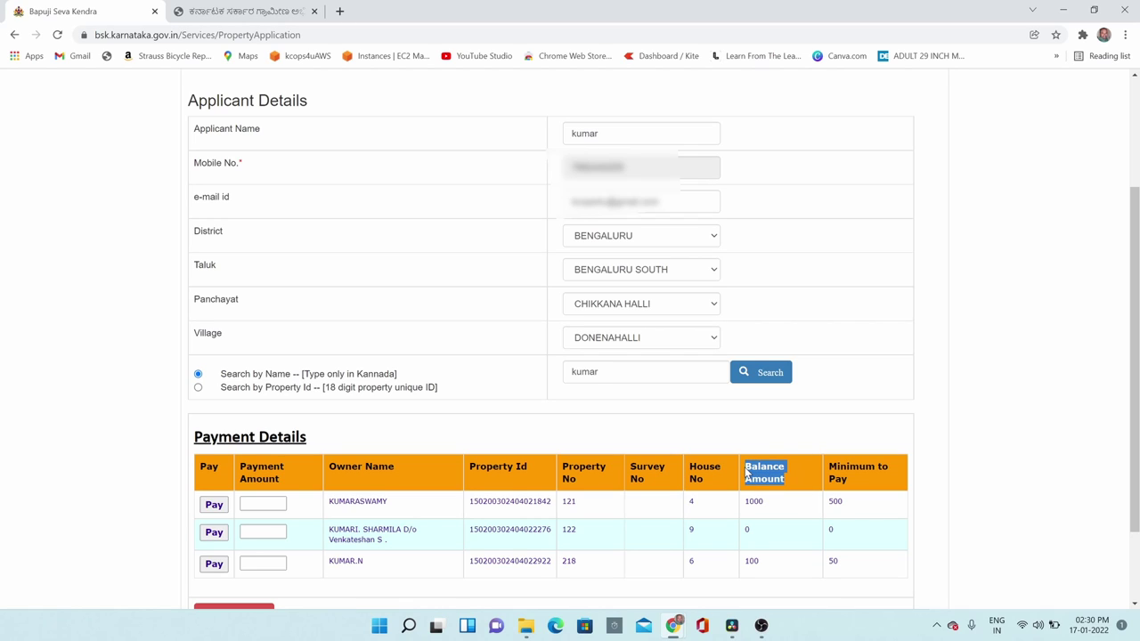
left_click_drag(772, 504, 741, 503)
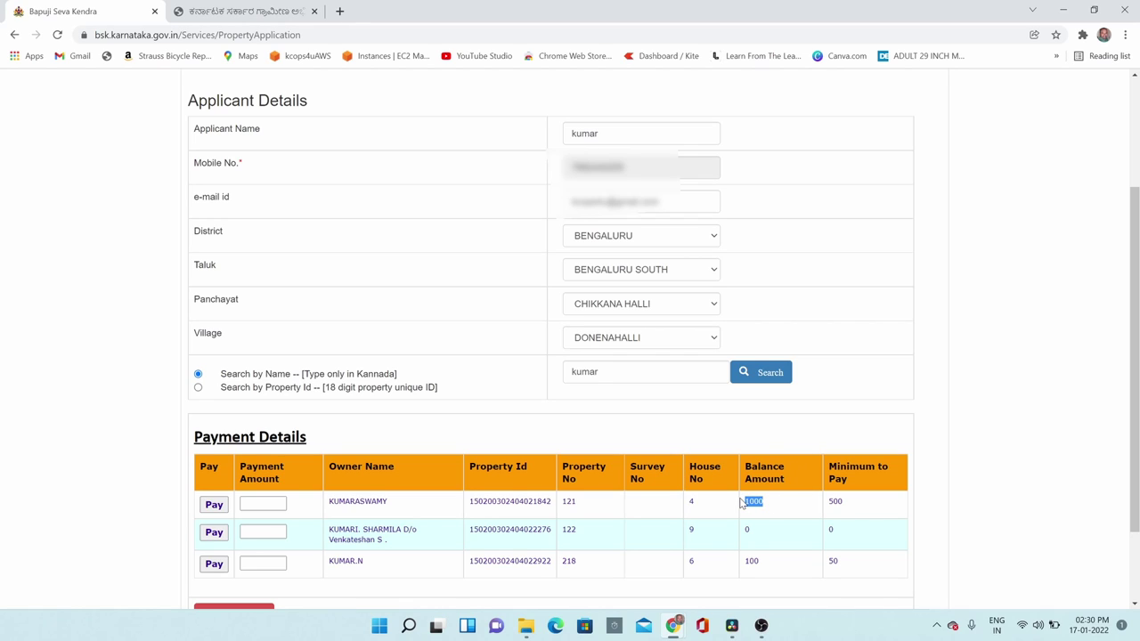
left_click_drag(855, 486, 741, 472)
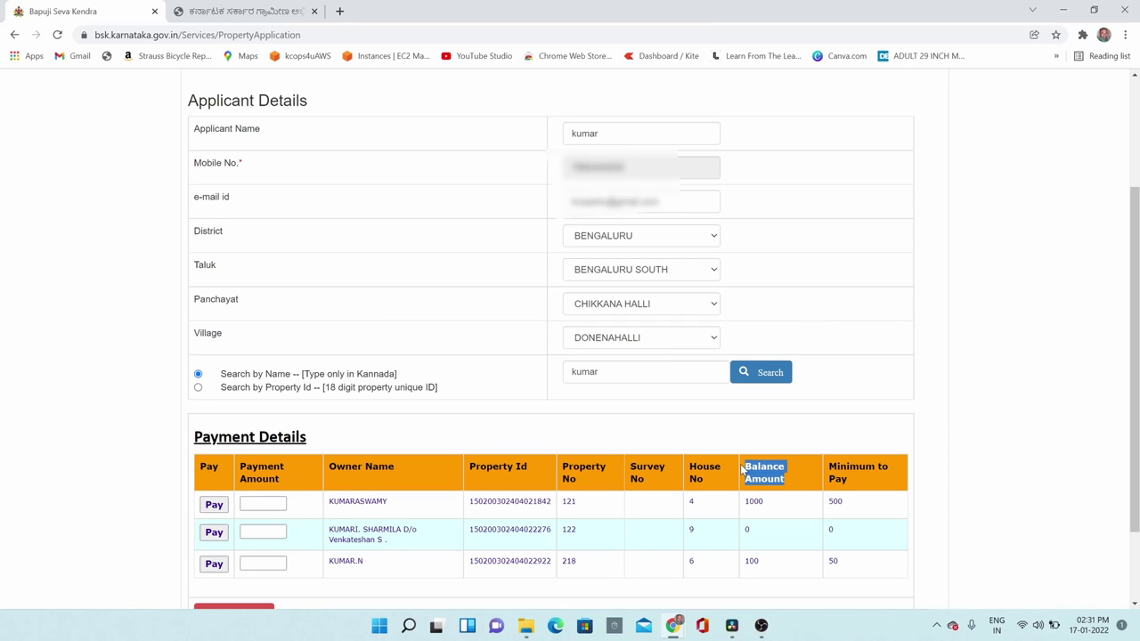
left_click_drag(854, 501, 748, 466)
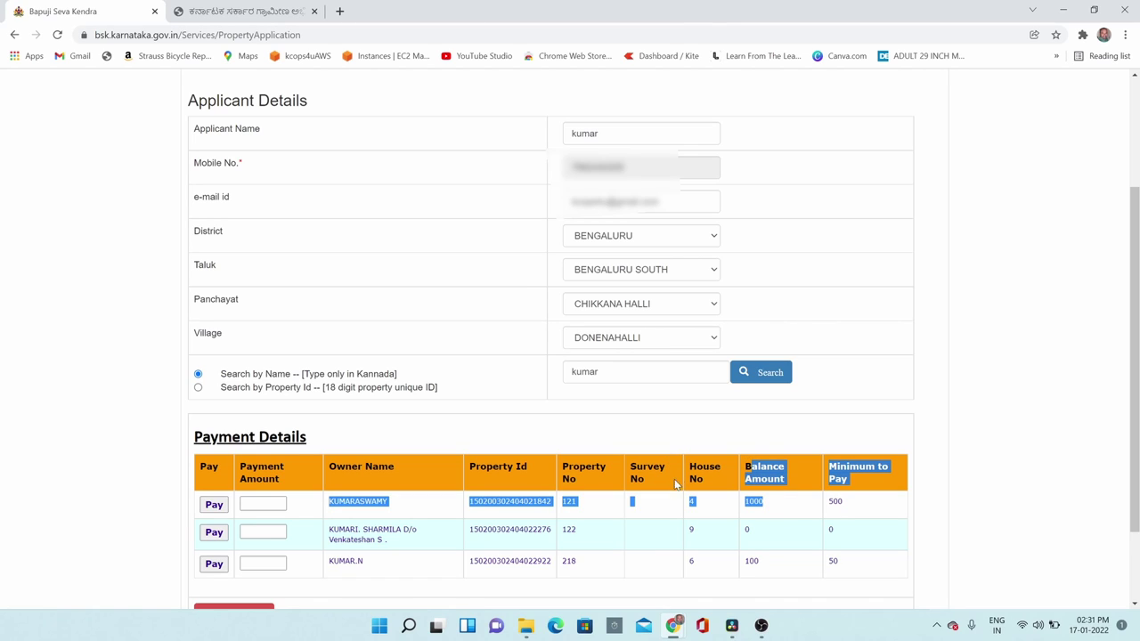
left_click(787, 502)
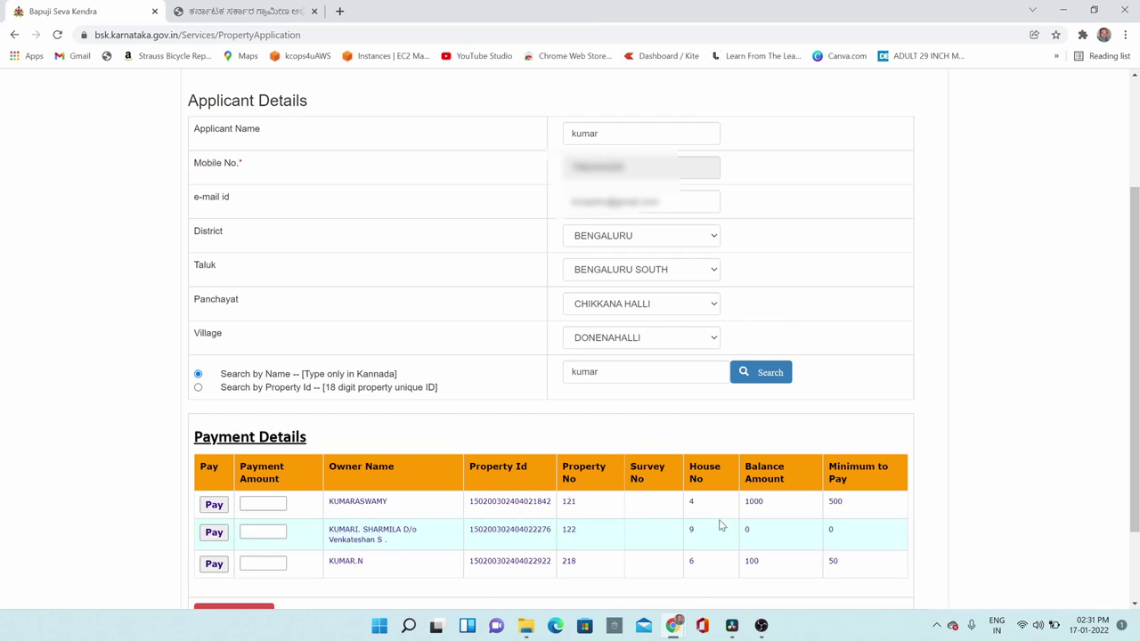
left_click(255, 505)
- Enter 1000 as the first property's payment and submit it to the Razorpay checkout
left_click(258, 531)
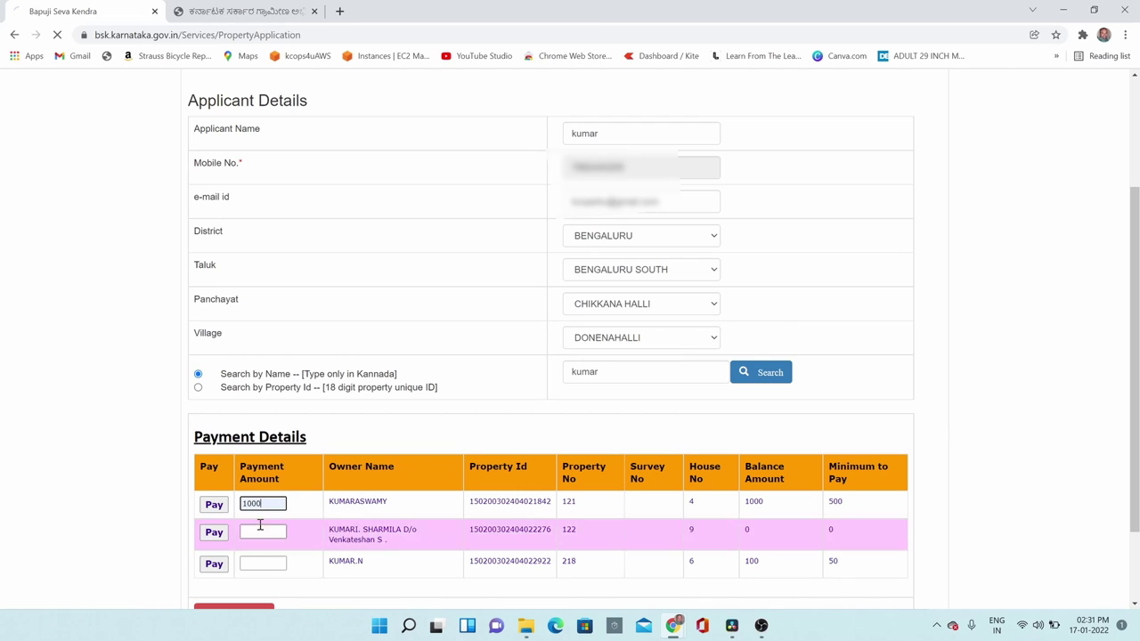
left_click_drag(267, 504, 234, 505)
left_click(214, 506)
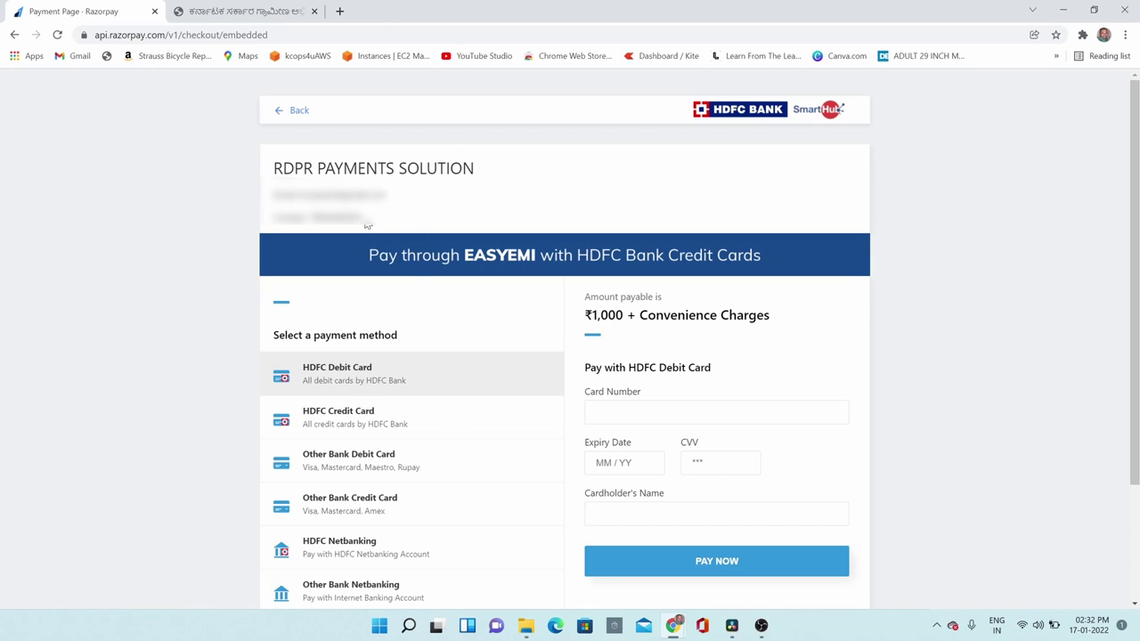
left_click_drag(364, 224, 274, 193)
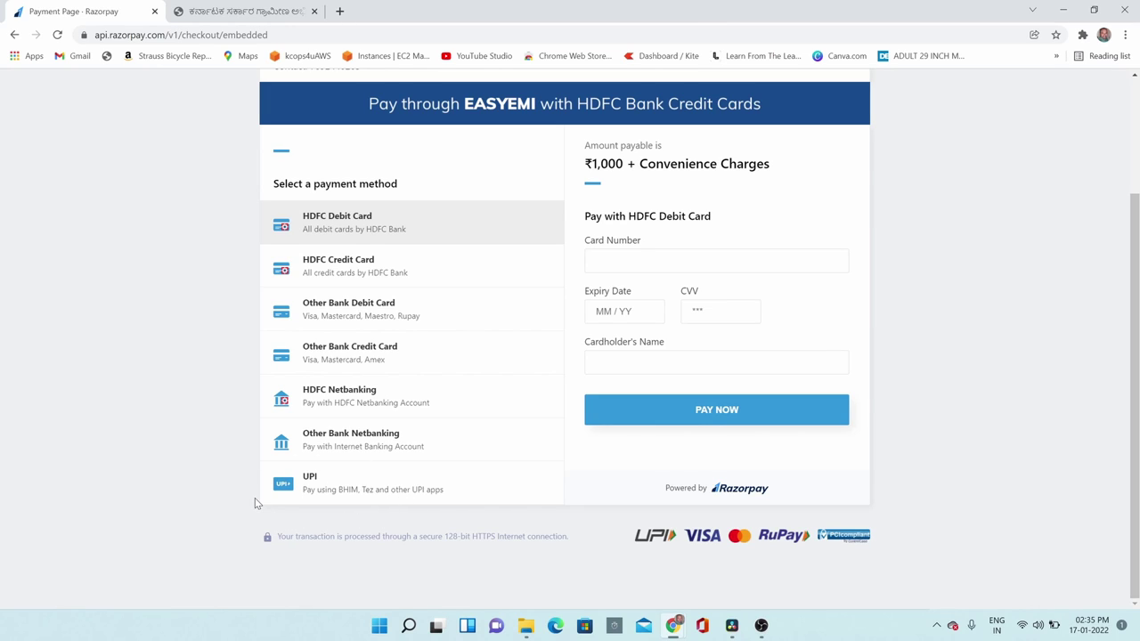
- Pay by UPI with your UPI ID, showing a ₹1,000 fees breakup with ₹0 gateway charges
left_click(311, 491)
left_click(628, 263)
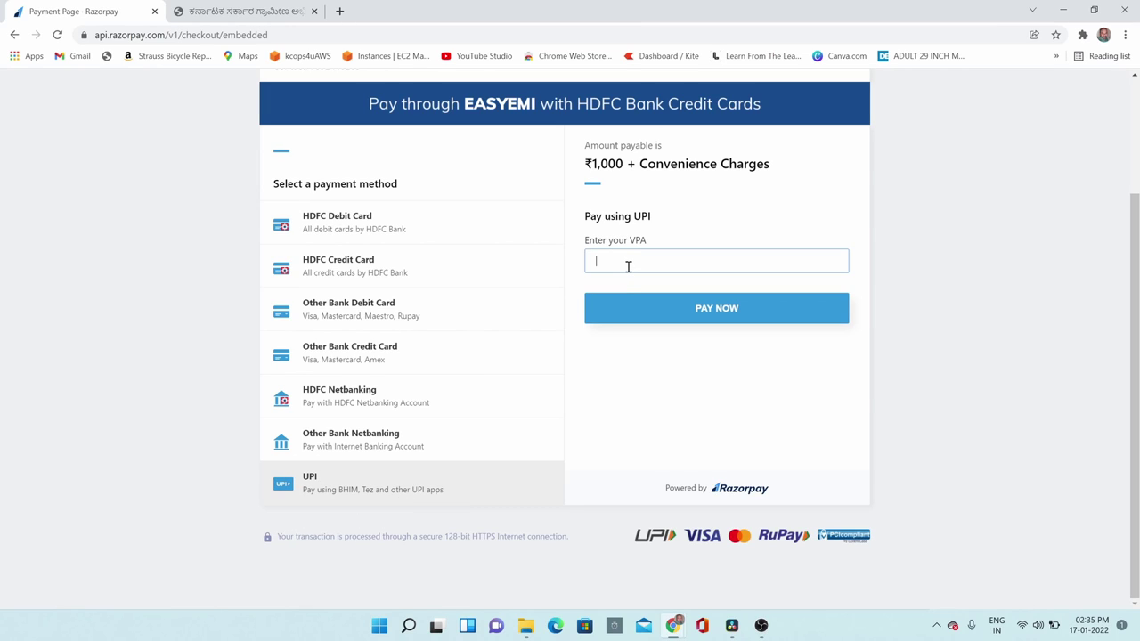
type("984456")
left_click(679, 310)
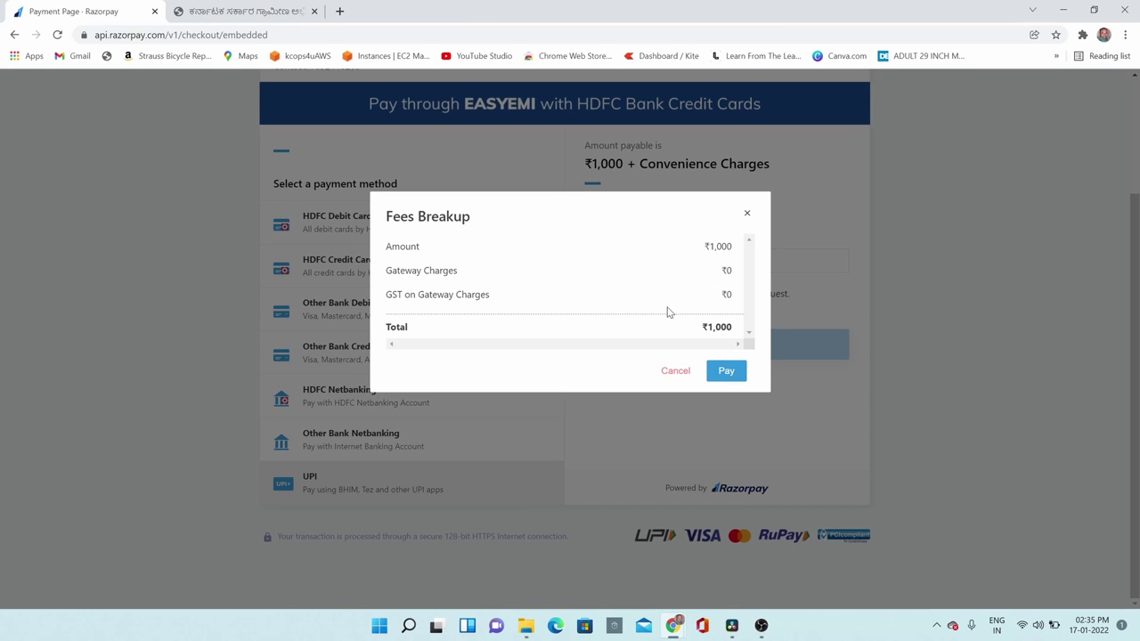